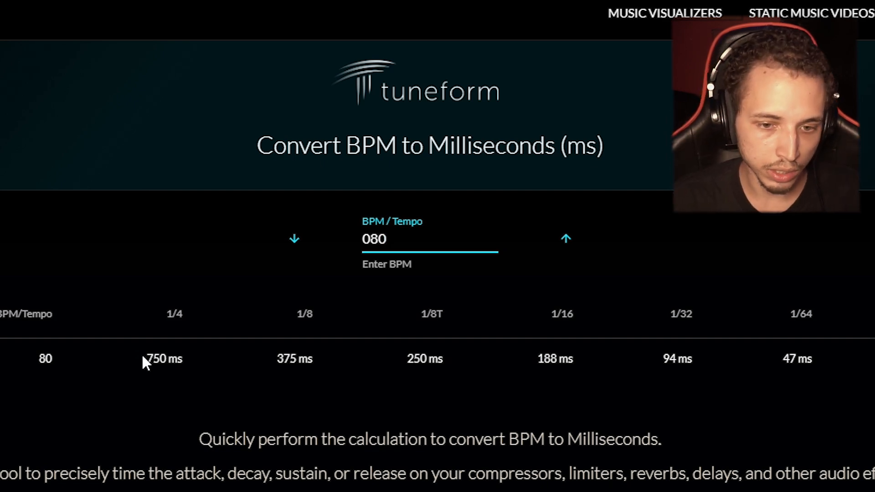
# Multiply the 80 BPM quarter-note value of 750 ms by 4 in the calculator.
pyautogui.moveTo(146, 364); pyautogui.dragTo(192, 363)
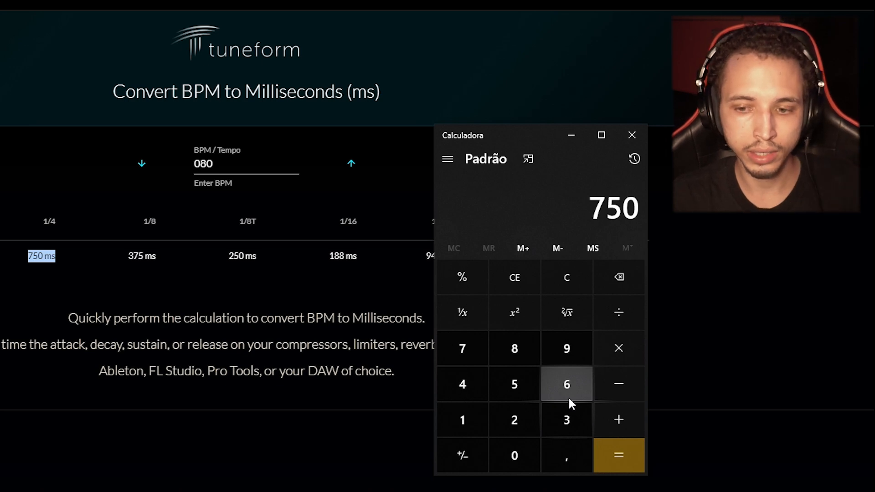
pyautogui.click(608, 356)
pyautogui.click(460, 385)
pyautogui.click(618, 454)
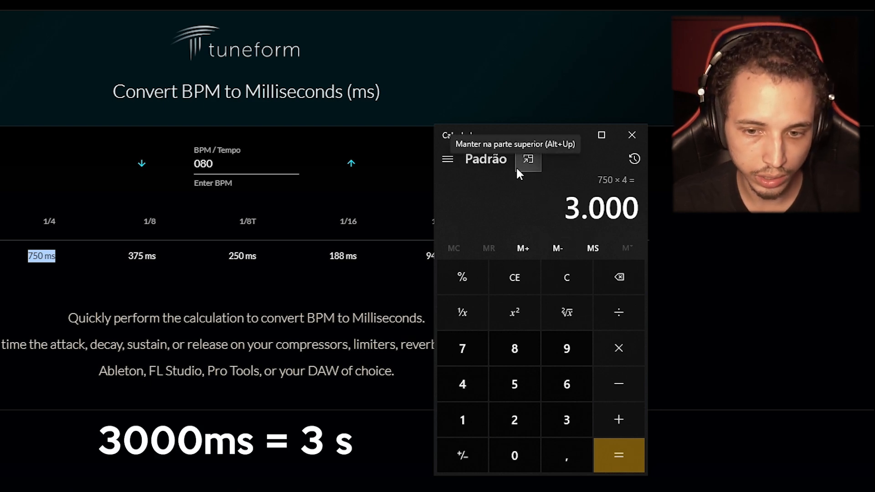
# Switch to Pro Tools and review the reverb time of the Lexicon 224 on the Large Hall track.
pyautogui.hotkey('alt', 'Tab')
pyautogui.click(292, 151)
pyautogui.scroll(2, 204, 400)
pyautogui.scroll(4, 203, 399)
pyautogui.scroll(-3, 204, 399)
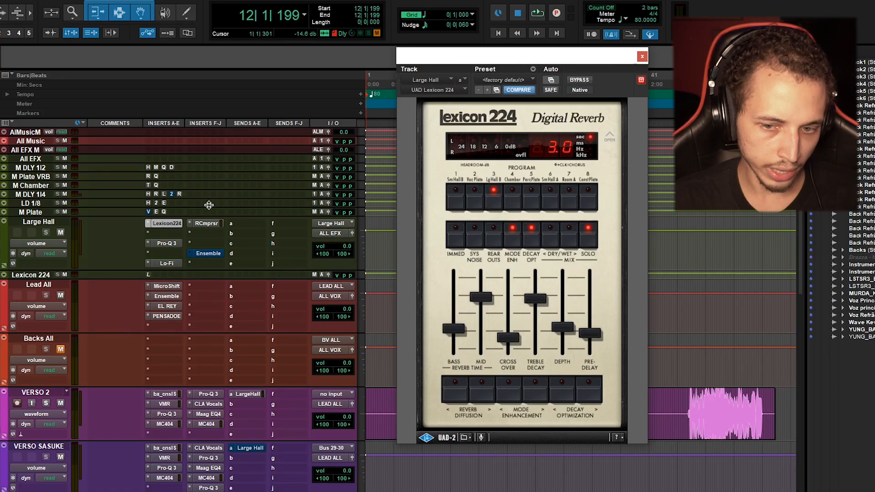
pyautogui.moveTo(524, 63); pyautogui.dragTo(547, 61)
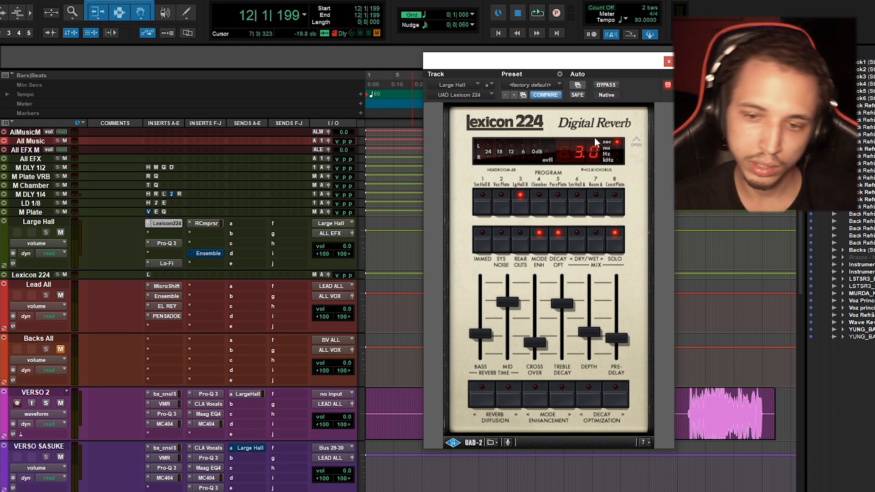
pyautogui.click(669, 61)
# Play the chorus from bar 11 and mute REFRÃO SASUKE's Large Hall send to hear the vocal without reverb.
pyautogui.scroll(-5, 557, 252)
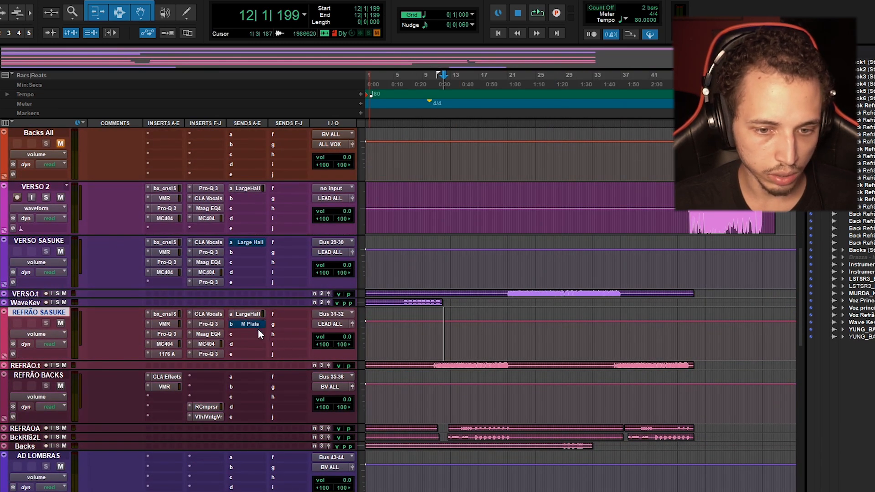
pyautogui.click(440, 347)
pyautogui.press('space')
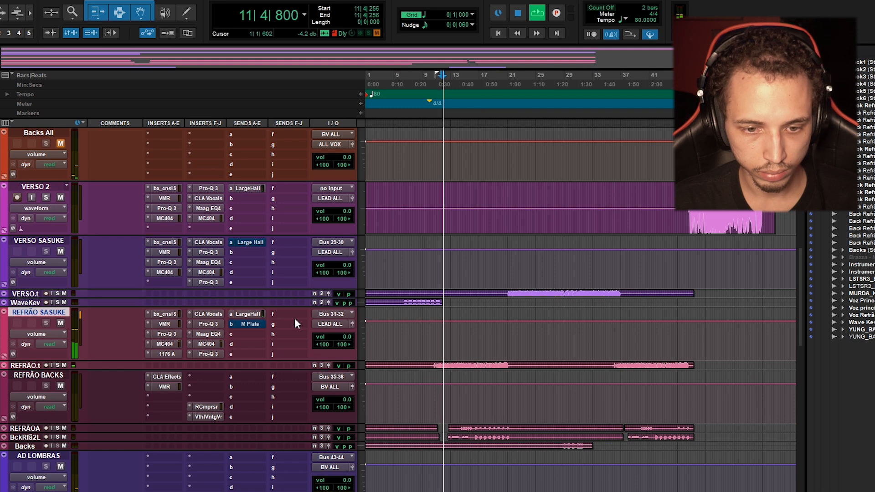
pyautogui.keyDown('ctrl'); pyautogui.click(248, 315); pyautogui.keyUp('ctrl')
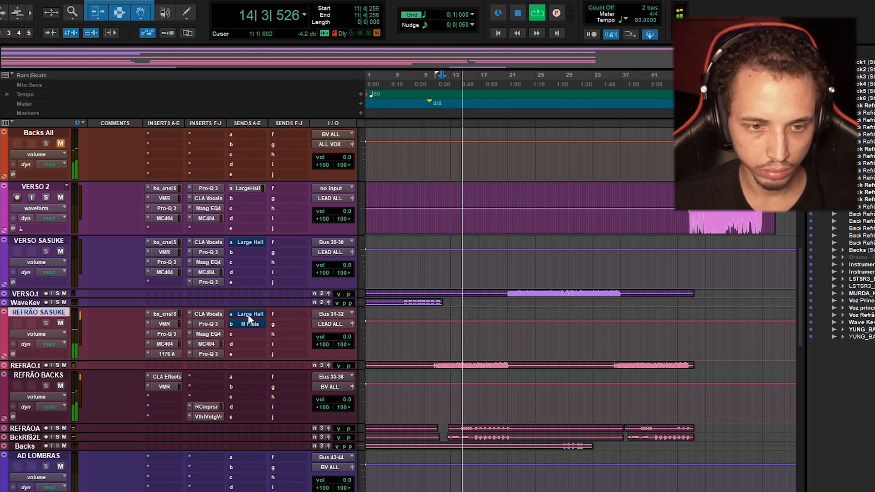
# Raise the Lexicon 224's bass reverb time on the Large Hall track to 5.7 seconds and audition it in the chorus.
pyautogui.scroll(5, 176, 338)
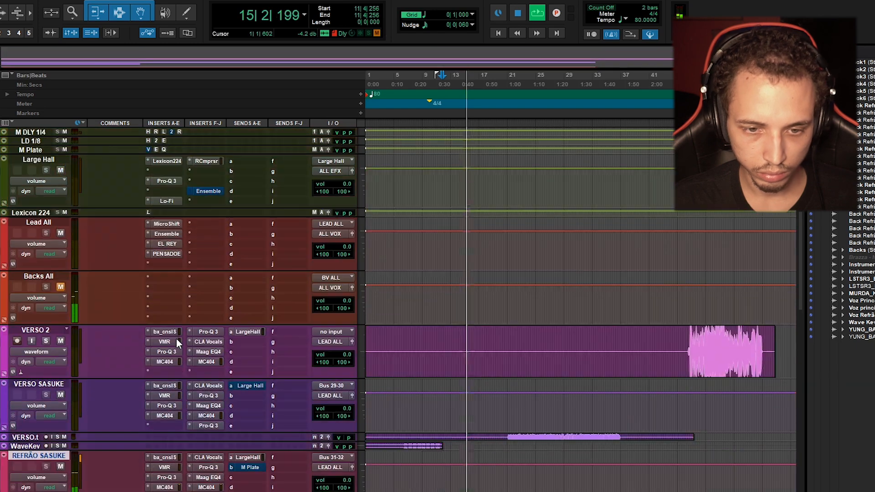
pyautogui.click(166, 215)
pyautogui.moveTo(477, 336); pyautogui.dragTo(476, 305)
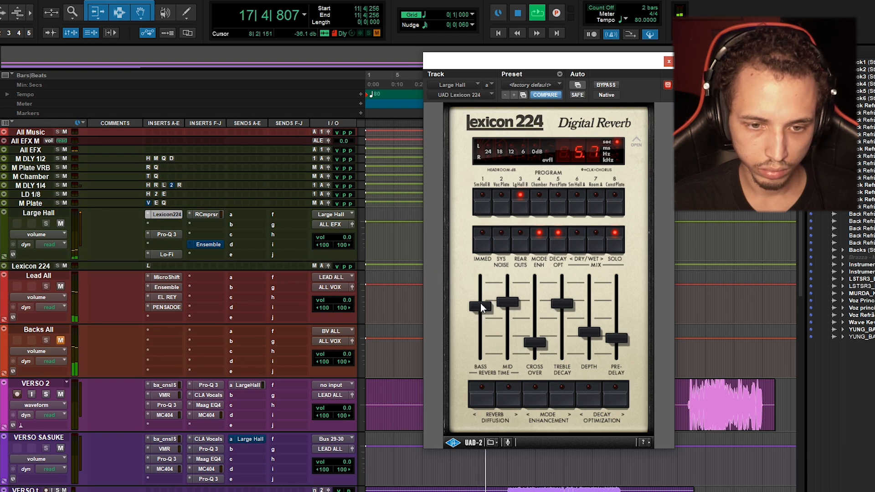
pyautogui.click(668, 63)
pyautogui.press('space')
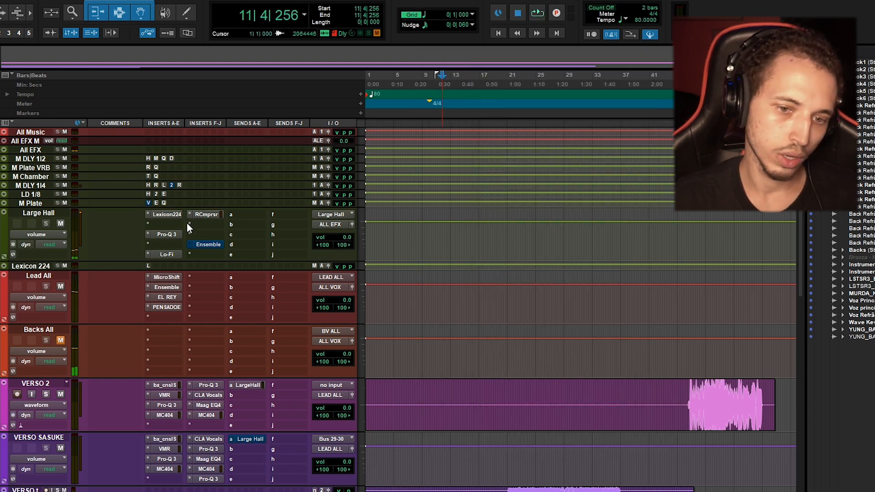
# Set the bass reverb time of the Large Hall's Lexicon 224 to 3.0 seconds.
pyautogui.click(170, 217)
pyautogui.moveTo(487, 312); pyautogui.dragTo(483, 336)
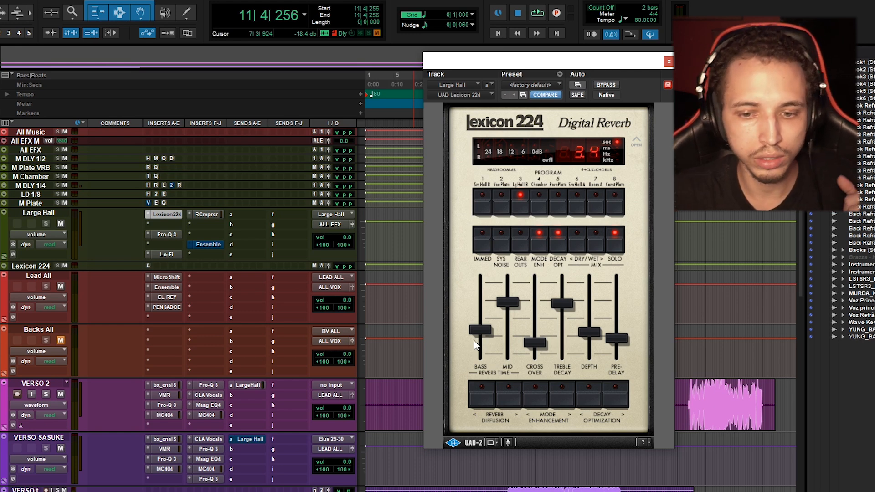
pyautogui.click(479, 329)
pyautogui.moveTo(479, 332); pyautogui.dragTo(481, 336)
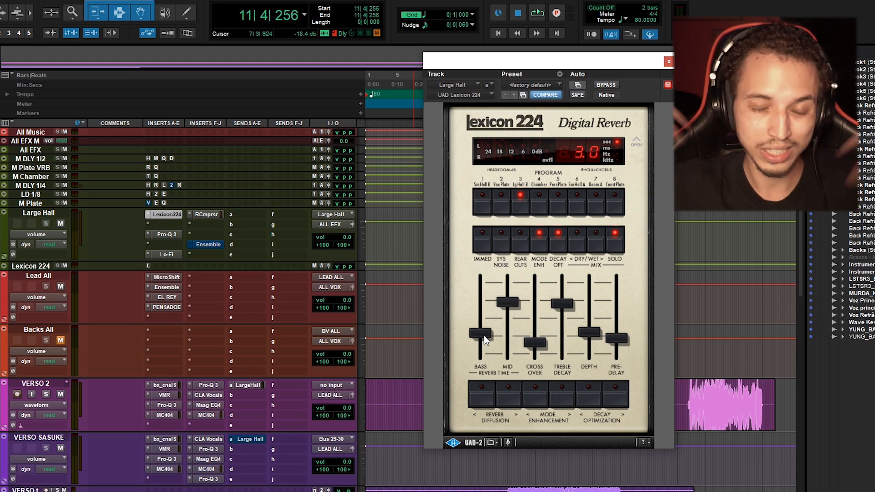
pyautogui.click(669, 62)
# Pull REFRÃO SASUKE's Large Hall send all the way down to minus infinity and listen to the chorus dry.
pyautogui.scroll(-10, 489, 352)
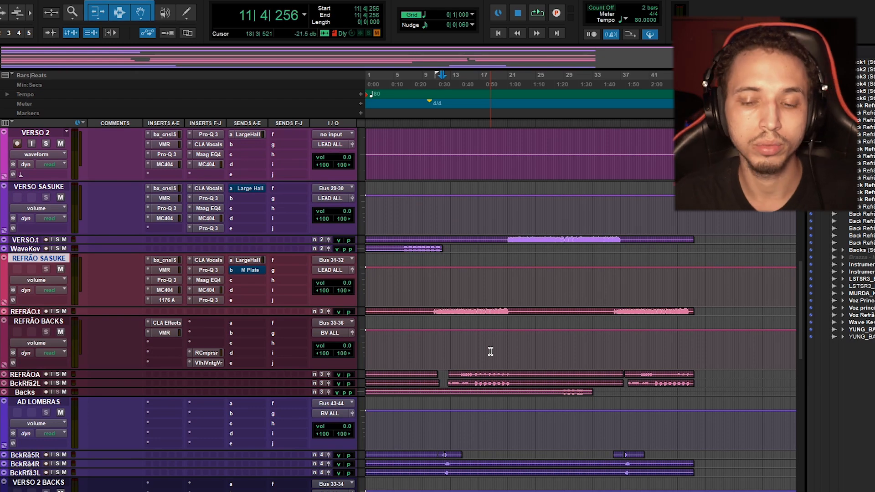
pyautogui.scroll(-6, 490, 351)
pyautogui.scroll(10, 463, 377)
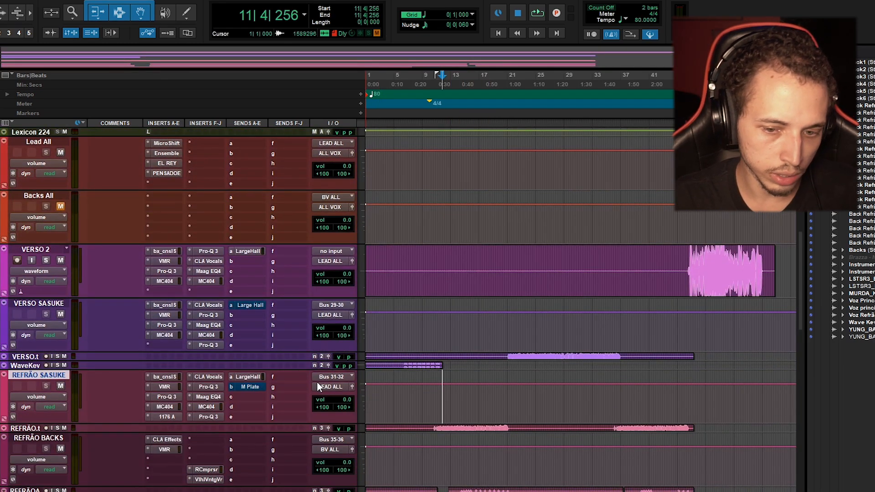
pyautogui.click(255, 379)
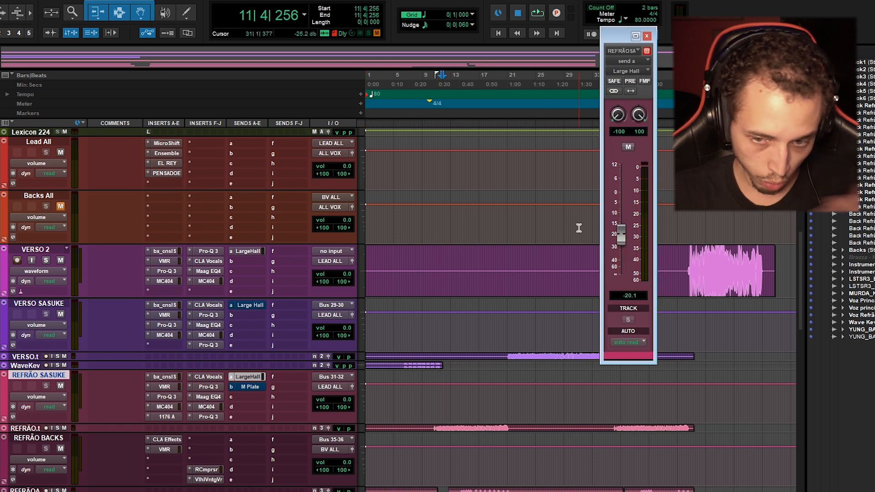
pyautogui.moveTo(623, 248); pyautogui.dragTo(622, 279)
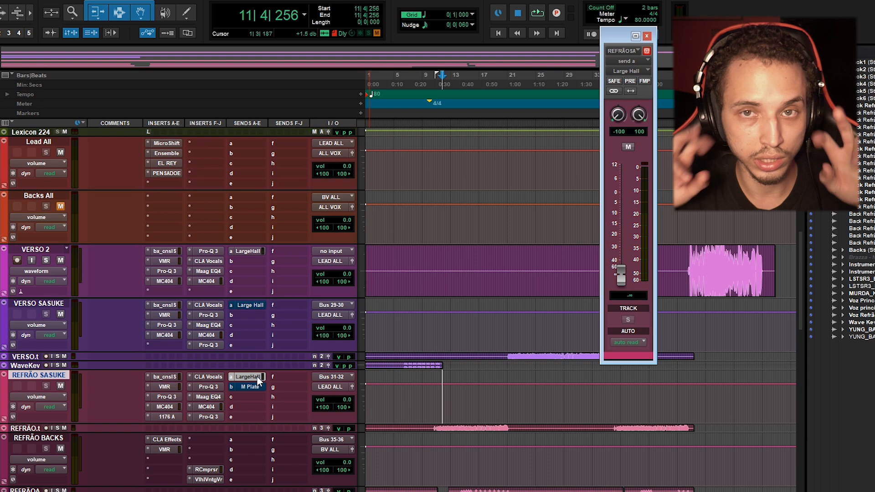
pyautogui.press('space')
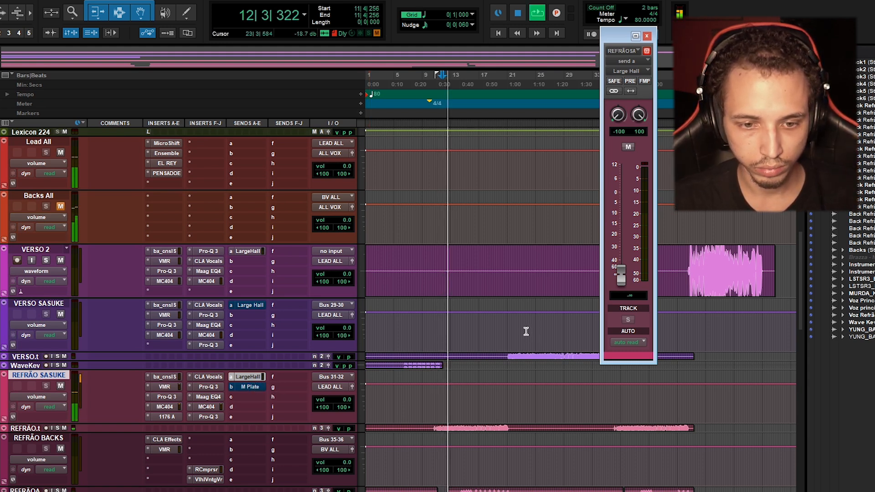
pyautogui.press('space')
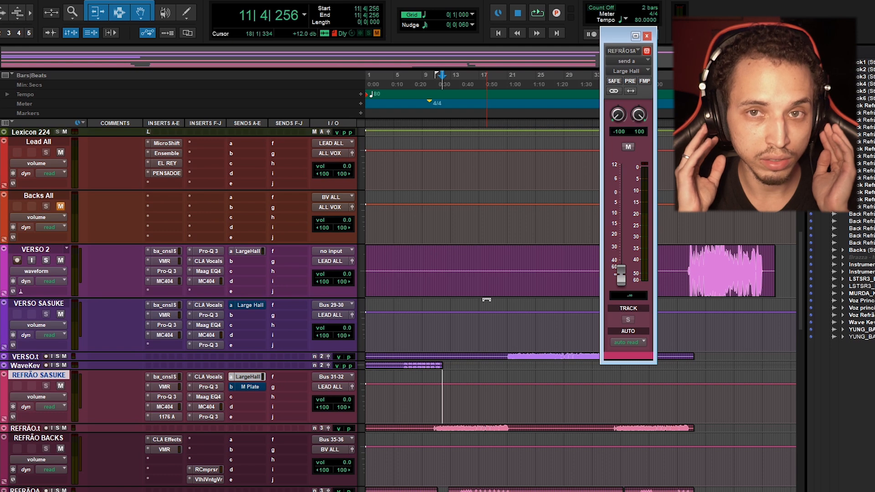
# Raise REFRÃO SASUKE's Large Hall send to -12.1 dB while the chorus plays.
pyautogui.press('space')
pyautogui.moveTo(621, 276); pyautogui.dragTo(622, 220)
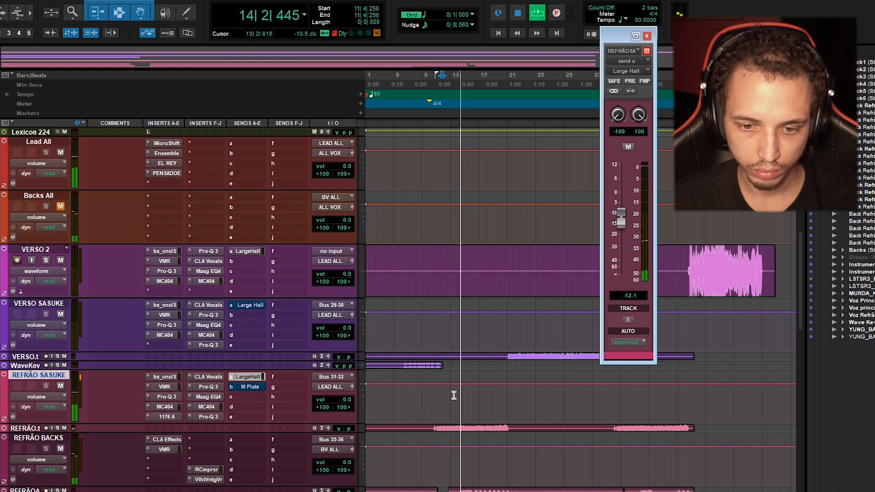
pyautogui.press('space')
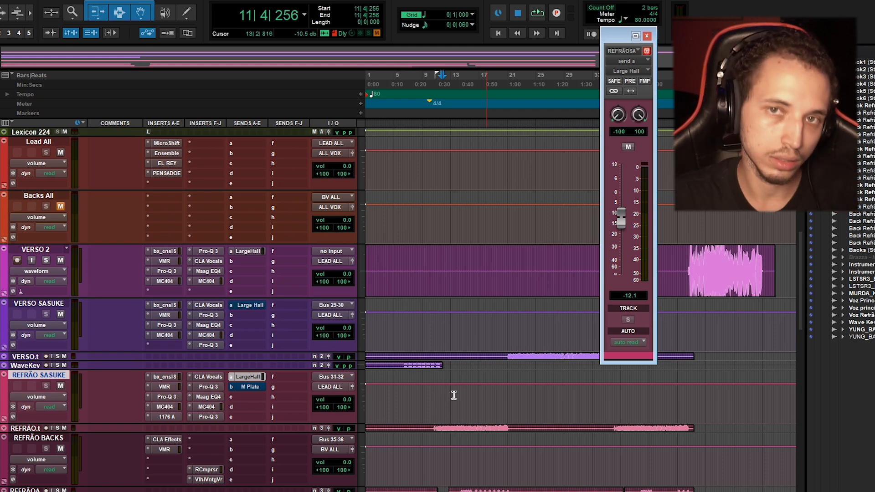
# Lower REFRÃO SASUKE's Large Hall send to -22.7 dB while listening to the chorus, and close its fader.
pyautogui.press('space')
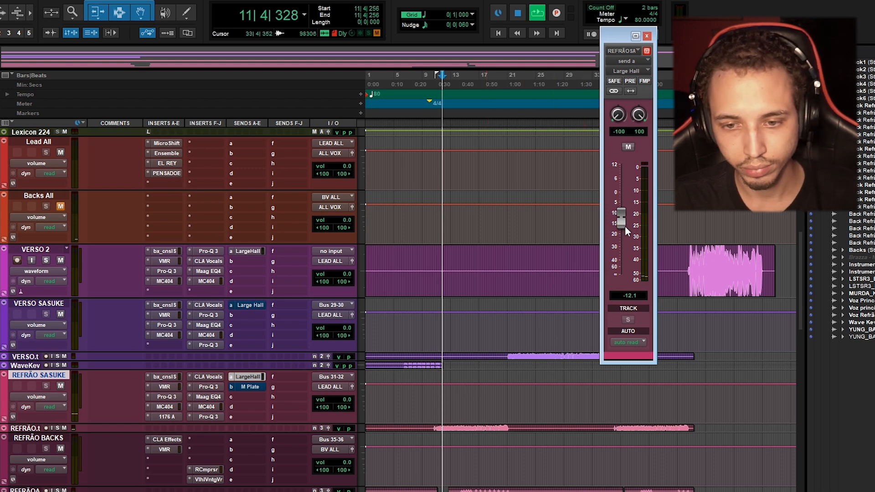
pyautogui.moveTo(623, 222); pyautogui.dragTo(622, 234)
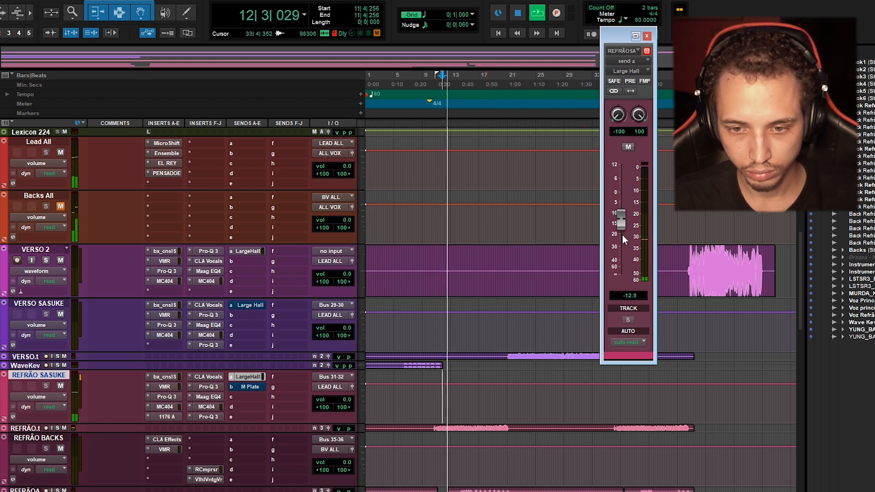
pyautogui.moveTo(622, 292); pyautogui.dragTo(621, 387)
pyautogui.press('space')
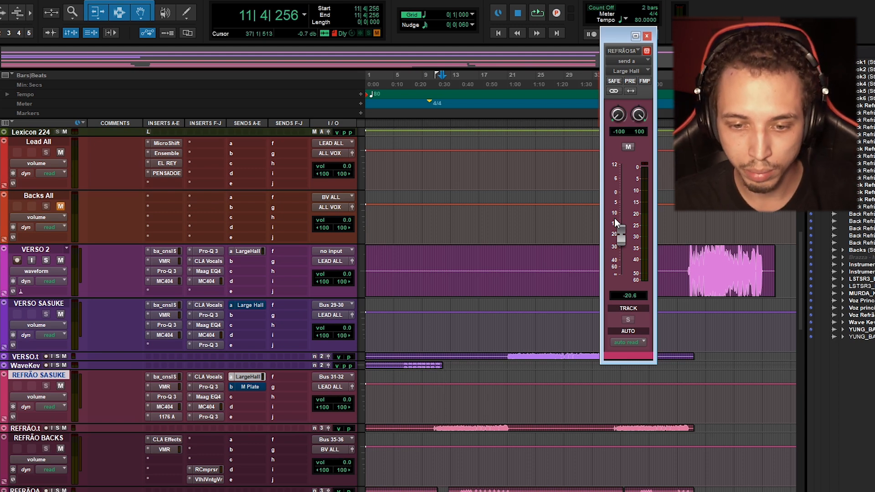
pyautogui.press('space')
pyautogui.moveTo(622, 234); pyautogui.dragTo(621, 244)
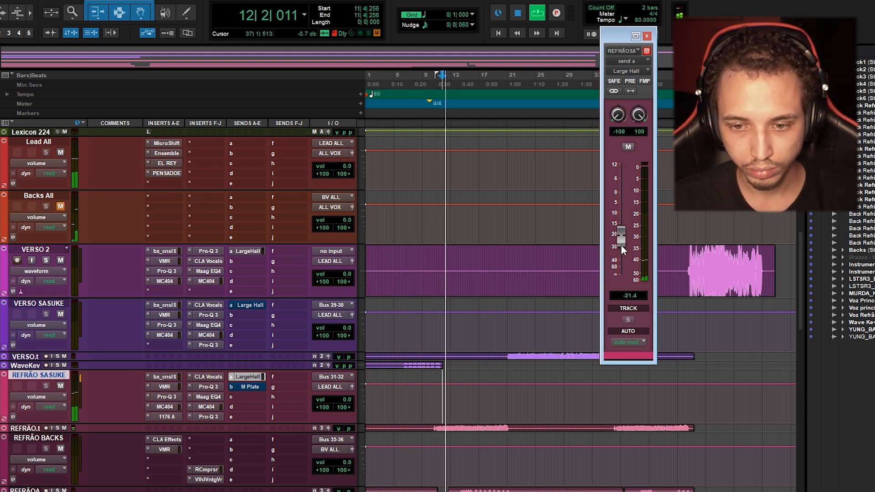
pyautogui.moveTo(618, 280); pyautogui.dragTo(619, 262)
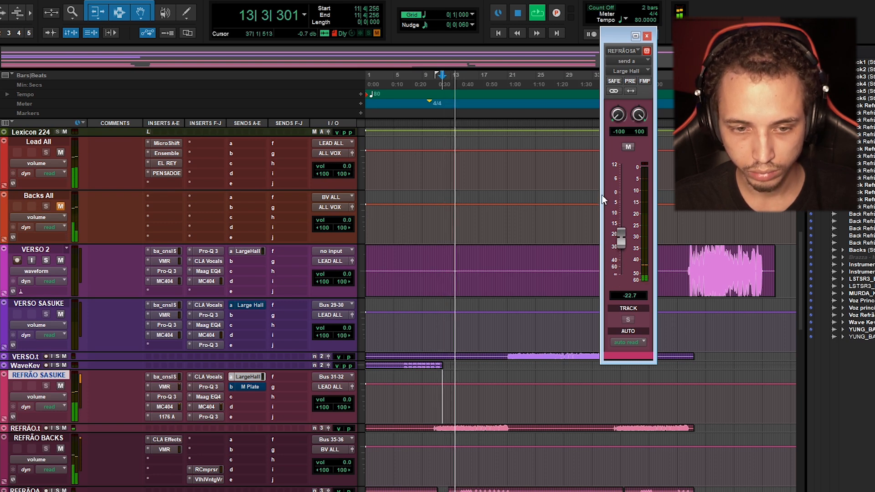
pyautogui.click(647, 37)
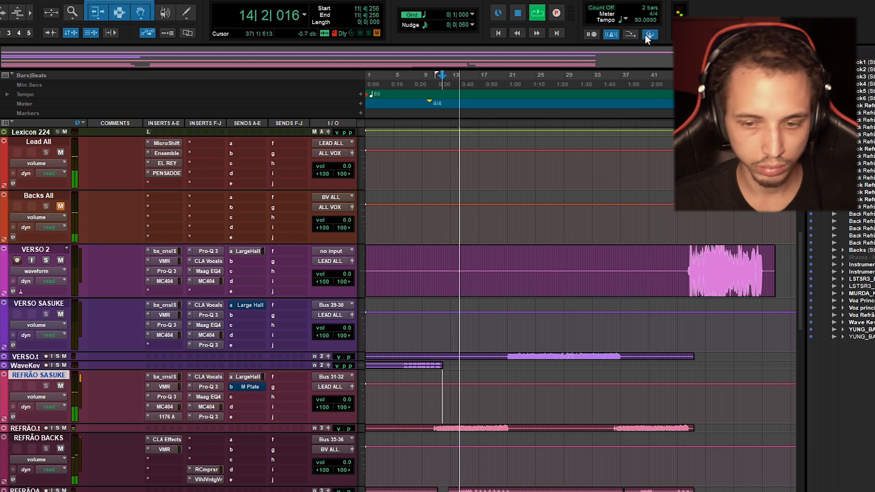
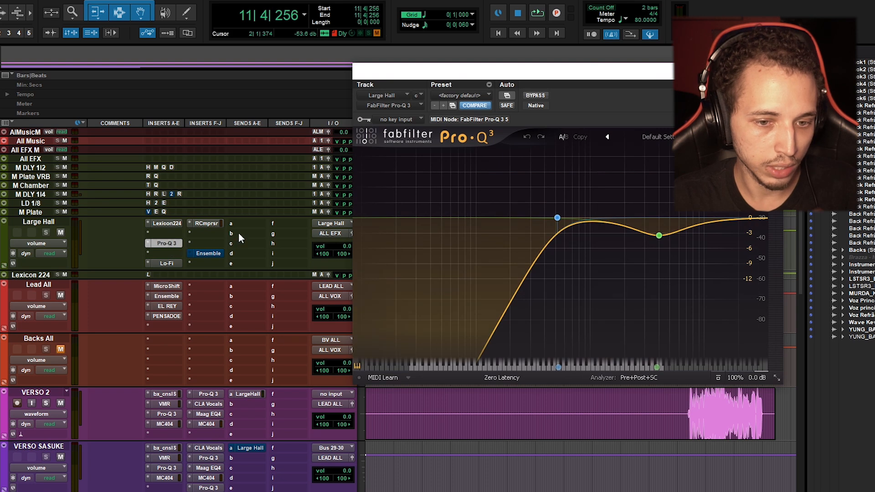
# Bypass the Pro-Q 3 on the Large Hall track and play the chorus without the reverb EQ.
pyautogui.moveTo(653, 239)
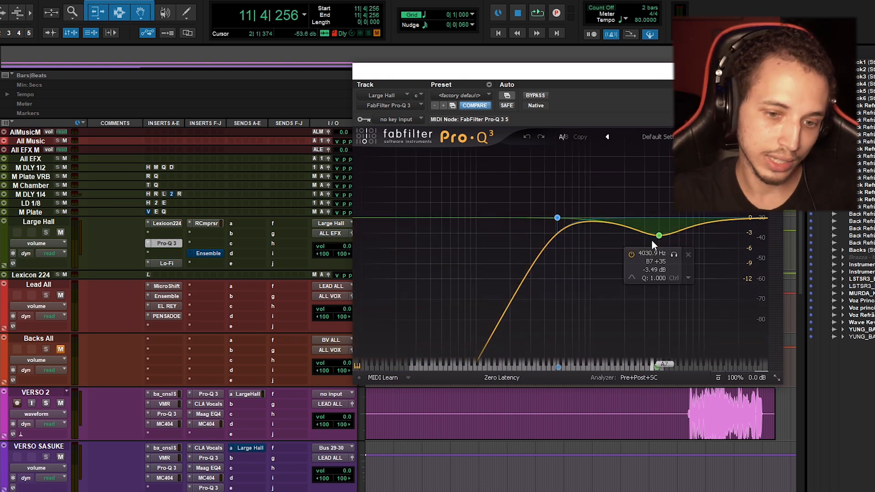
pyautogui.click(536, 95)
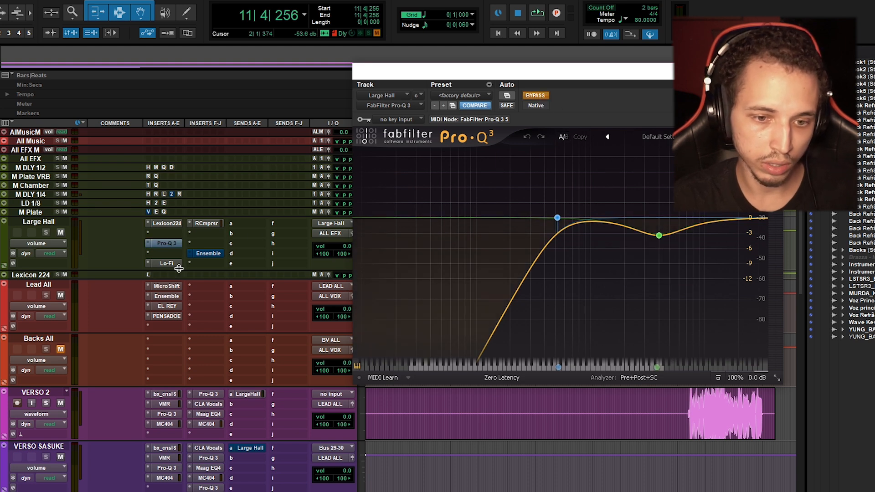
pyautogui.scroll(-5, 266, 268)
pyautogui.press('space')
# Raise REFRÃO SASUKE's Large Hall send to -8.4 dB during playback, and close its fader.
pyautogui.click(248, 368)
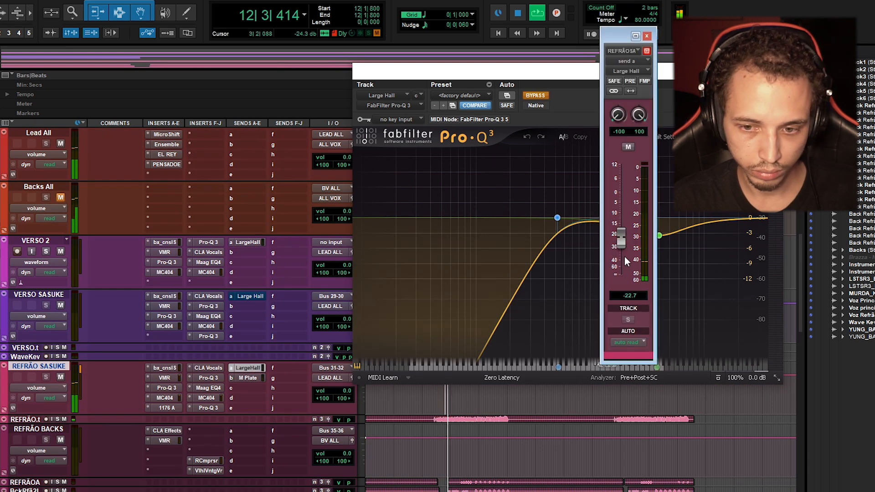
pyautogui.moveTo(624, 220); pyautogui.dragTo(625, 218)
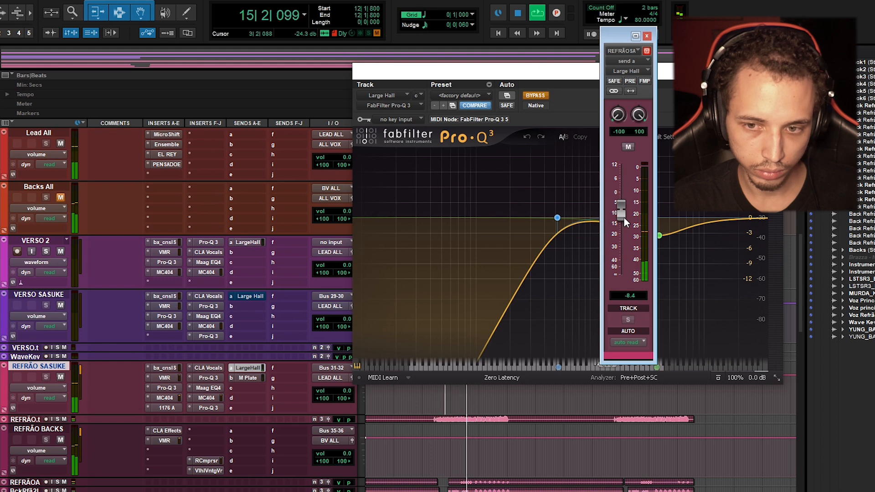
pyautogui.press('space')
pyautogui.click(647, 36)
# Reactivate the Large Hall's Pro-Q 3 while playing from bar 13 and deepen its bell cut to about -5.13 dB at 4122 Hz.
pyautogui.click(565, 226)
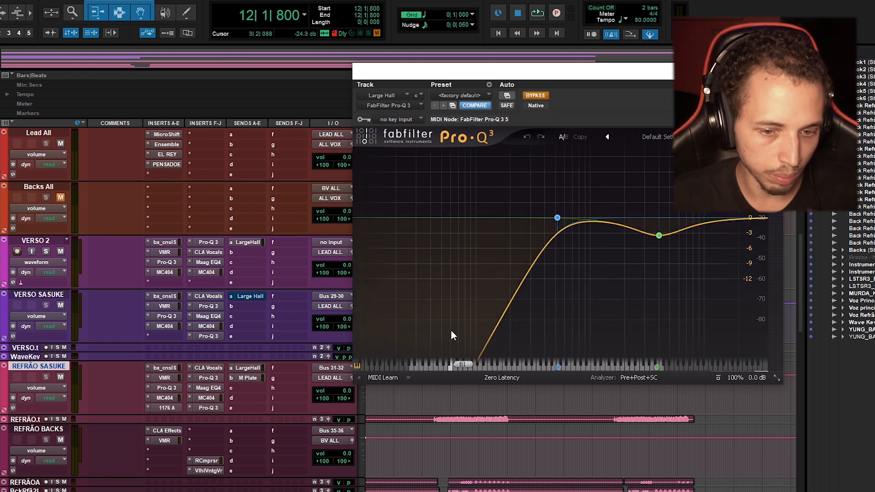
pyautogui.click(453, 399)
pyautogui.press('space')
pyautogui.click(535, 96)
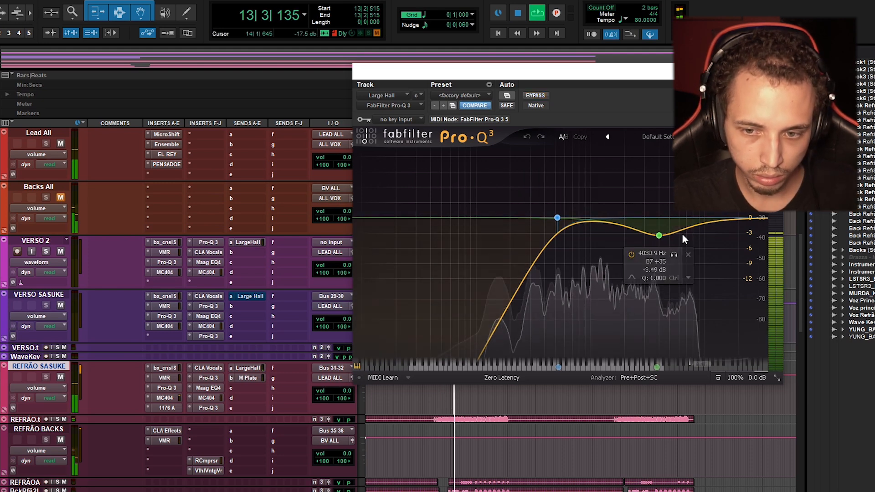
pyautogui.moveTo(659, 236)
pyautogui.mouseDown()
pyautogui.moveTo(654, 127)
pyautogui.moveTo(659, 246)
pyautogui.mouseUp()
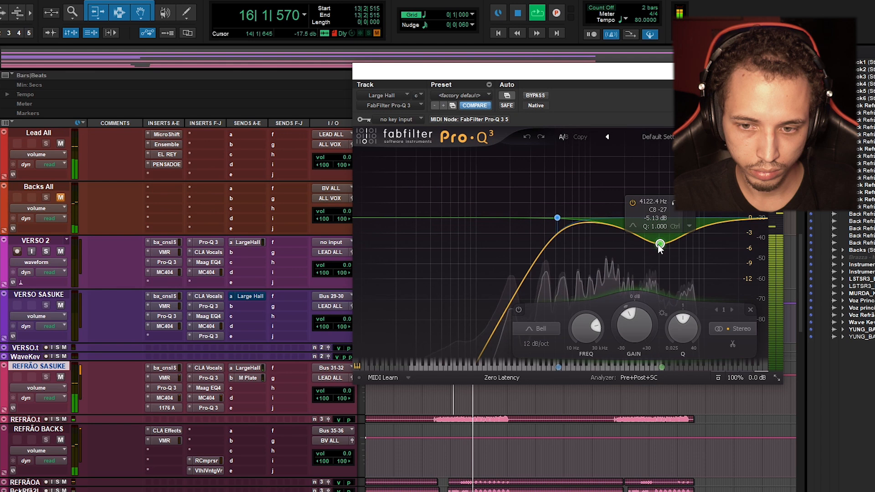
pyautogui.press('space')
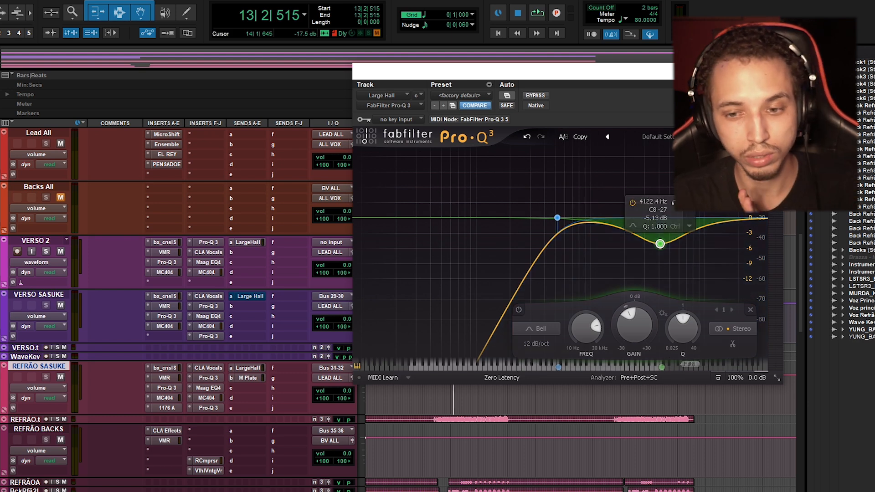
# Close the Pro-Q 3 window, play the chorus from bar 12, and compare the Large Hall reverb with its Pro-Q 3 bypassed and active.
pyautogui.click(773, 71)
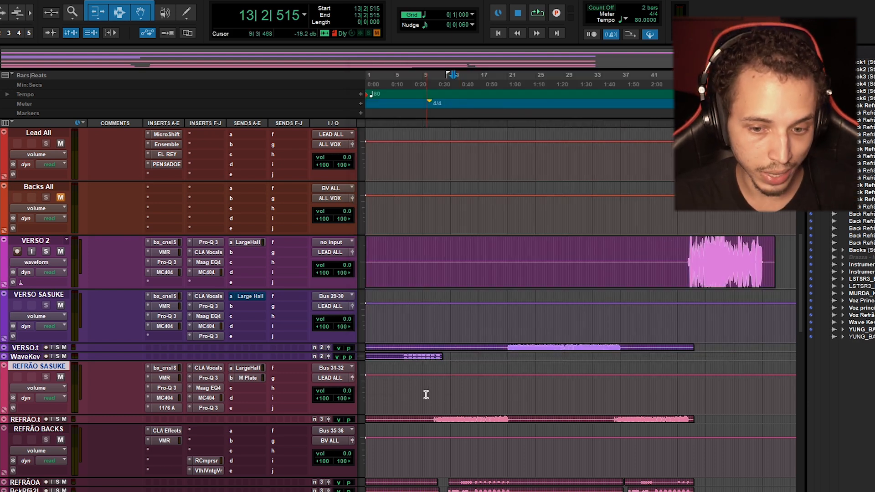
pyautogui.click(448, 395)
pyautogui.press('space')
pyautogui.scroll(5, 426, 372)
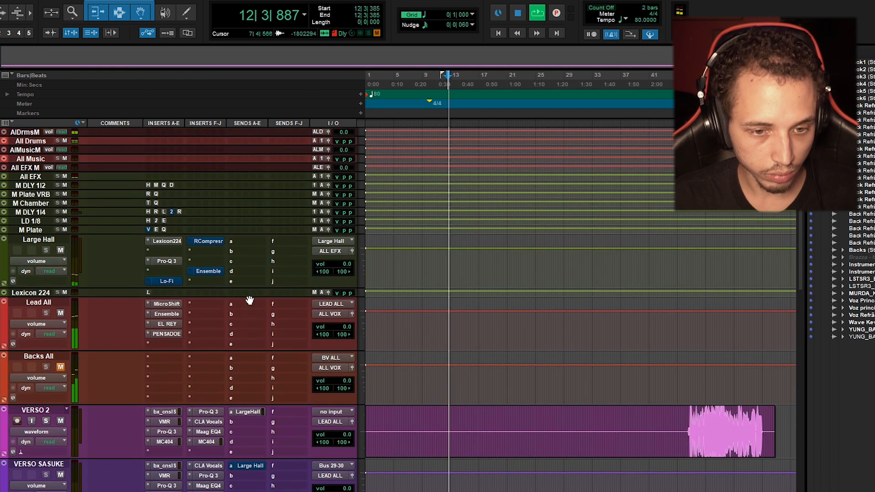
pyautogui.keyDown('ctrl'); pyautogui.click(166, 261); pyautogui.keyUp('ctrl')
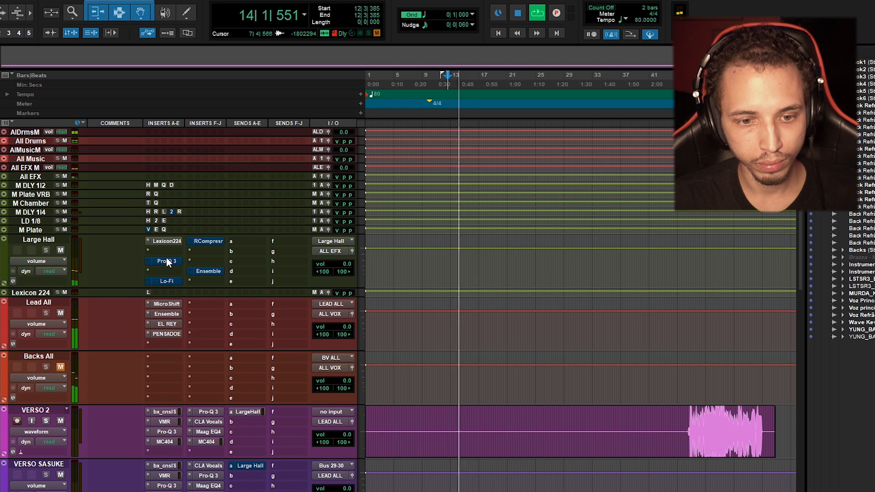
pyautogui.keyDown('ctrl'); pyautogui.click(166, 262); pyautogui.keyUp('ctrl')
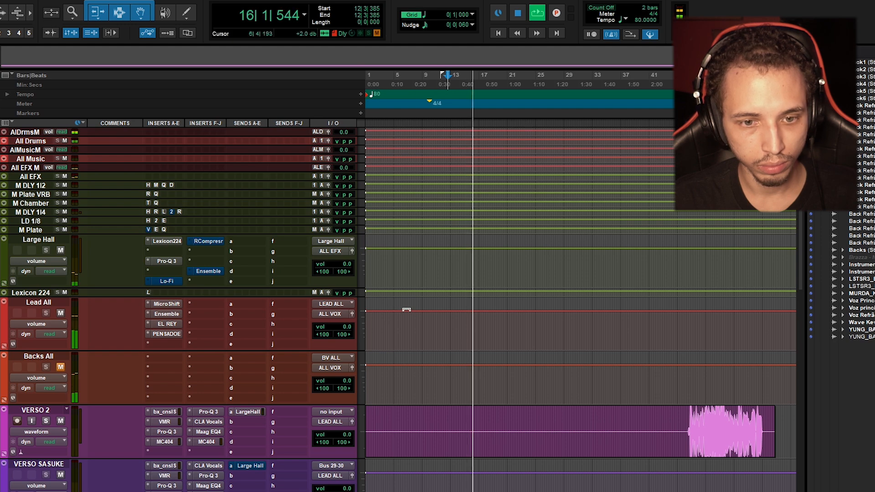
# Check REFRÃO SASUKE's Large Hall send fader during playback, close it, and stop the transport.
pyautogui.scroll(-3, 264, 349)
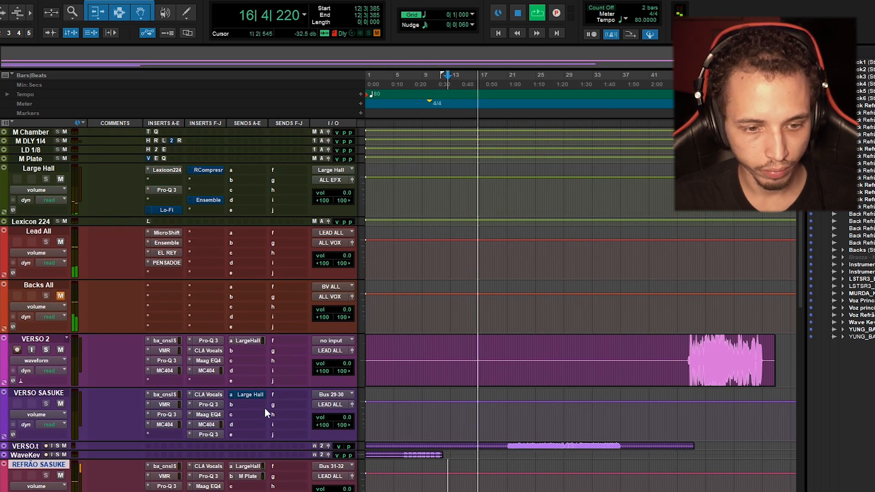
pyautogui.click(248, 466)
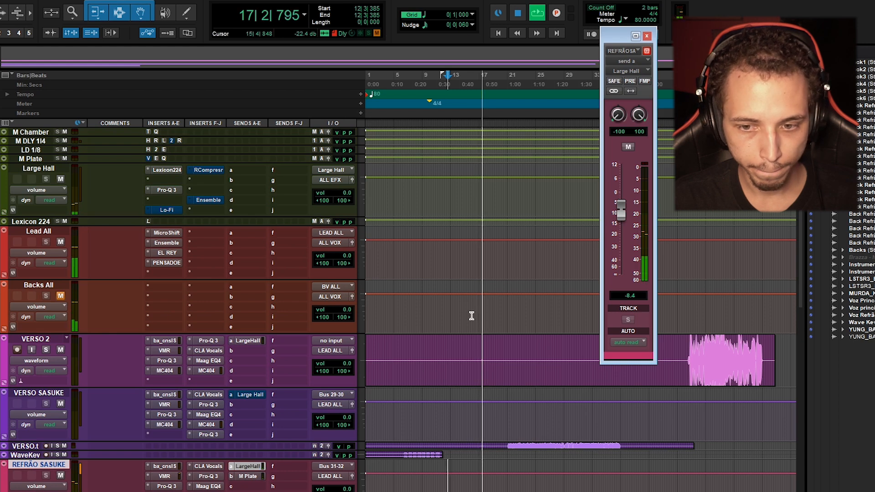
pyautogui.click(647, 36)
pyautogui.press('space')
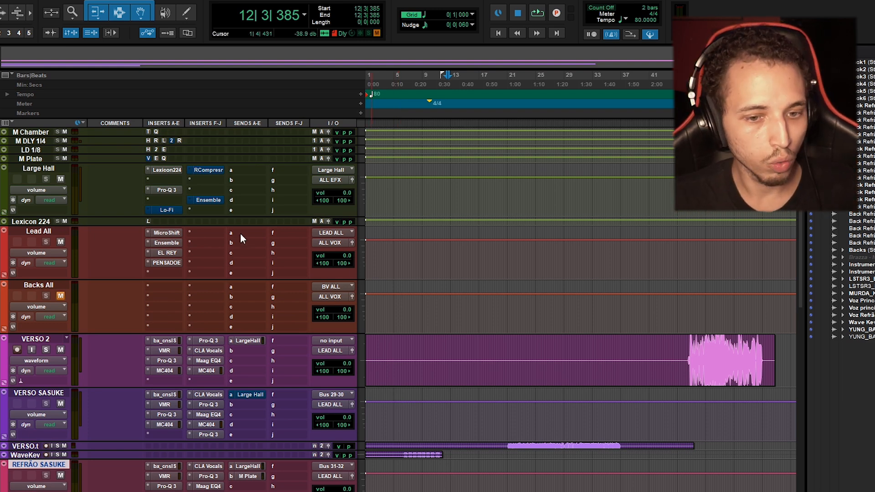
# Review the Lo-Fi settings on the Large Hall track, take the plug-in out of bypass, and close its window.
pyautogui.click(165, 210)
pyautogui.moveTo(482, 77); pyautogui.dragTo(589, 108)
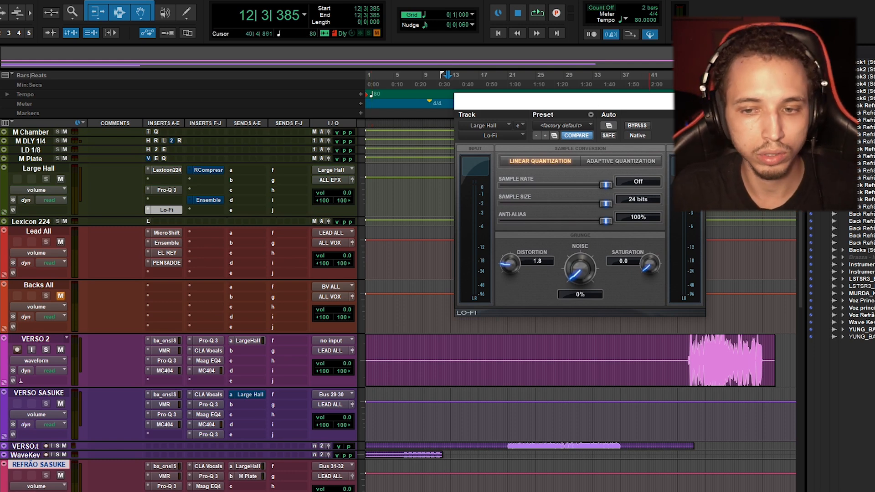
pyautogui.click(699, 101)
# Lower REFRÃO SASUKE's Large Hall send to -12.5 dB while playing the chorus from bar 11.
pyautogui.scroll(-5, 353, 287)
pyautogui.scroll(3, 269, 260)
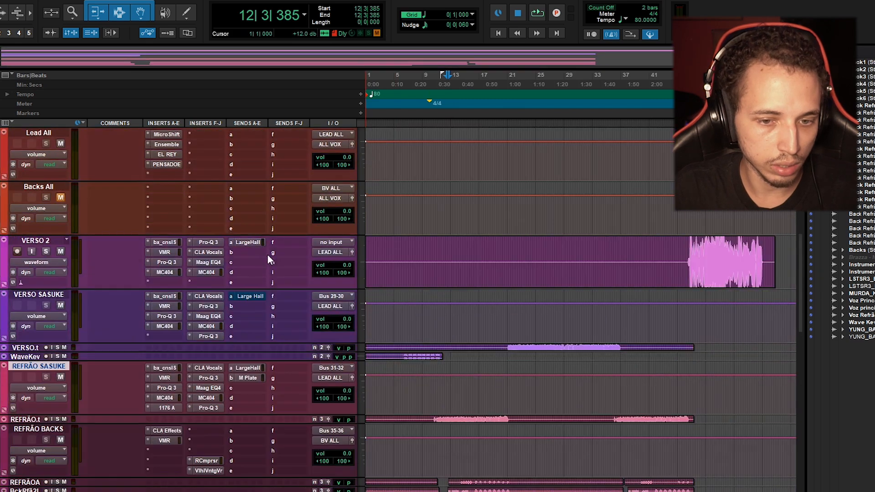
pyautogui.click(247, 368)
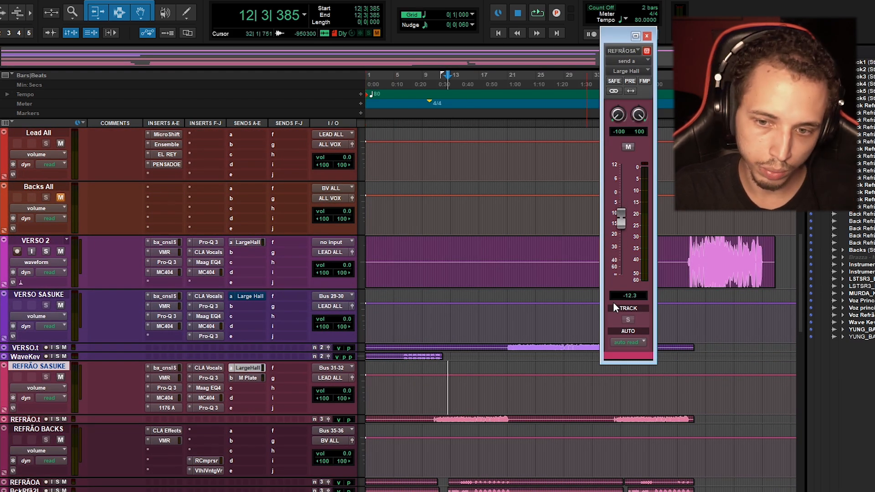
pyautogui.moveTo(622, 214); pyautogui.dragTo(626, 219)
pyautogui.scroll(4, 357, 336)
pyautogui.press('space')
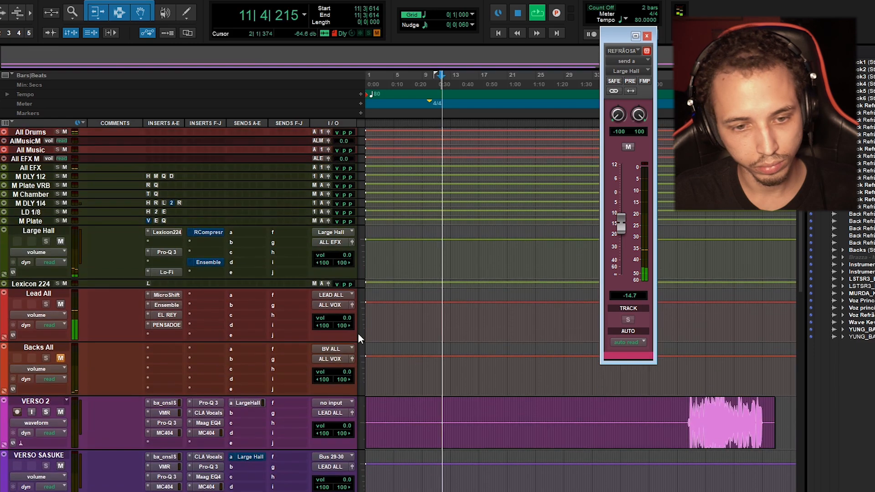
pyautogui.scroll(-3, 257, 377)
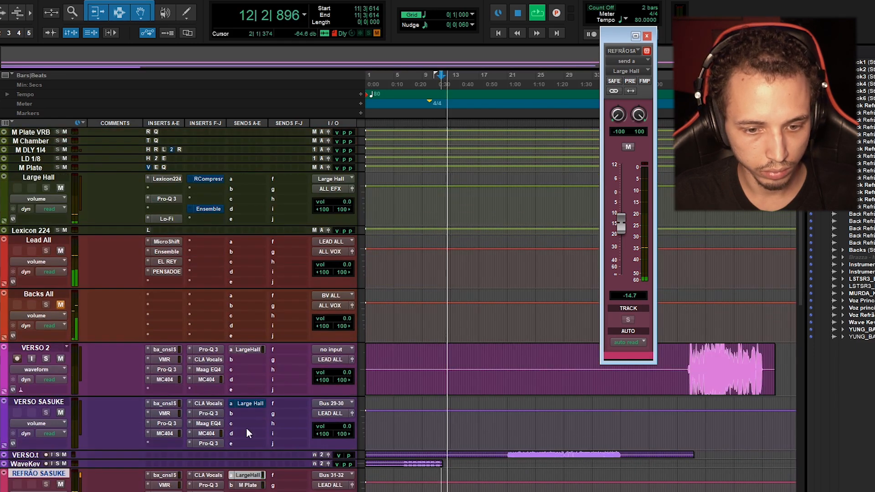
pyautogui.moveTo(625, 229); pyautogui.dragTo(623, 224)
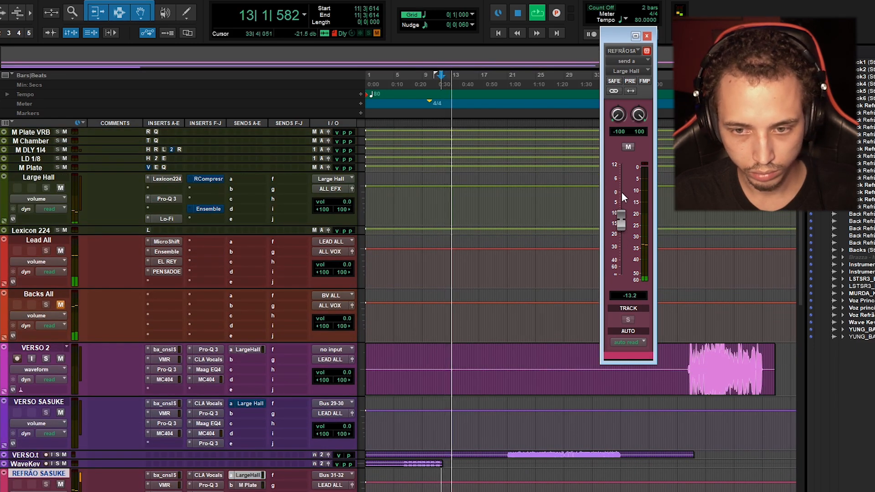
# Compare the Large Hall reverb with its Lo-Fi insert bypassed and active during playback, and stop the transport.
pyautogui.scroll(1, 483, 316)
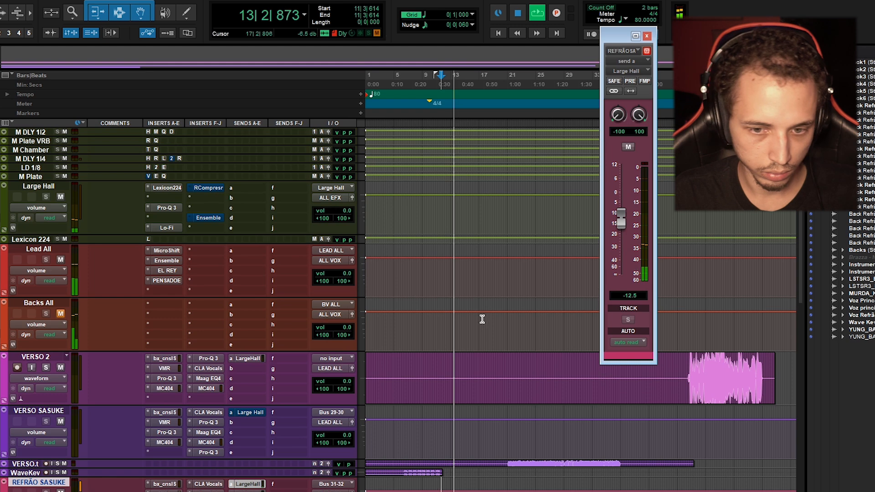
pyautogui.keyDown('ctrl'); pyautogui.click(163, 227); pyautogui.keyUp('ctrl')
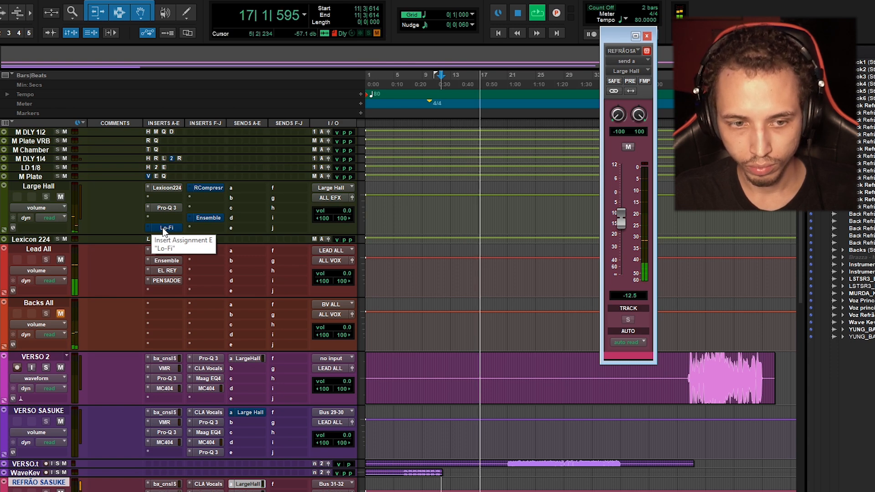
pyautogui.keyDown('ctrl'); pyautogui.click(163, 230); pyautogui.keyUp('ctrl')
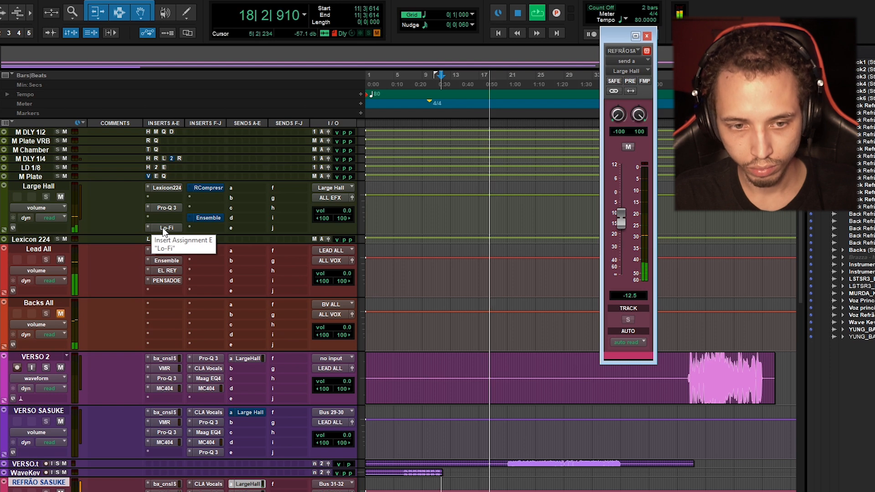
pyautogui.press('space')
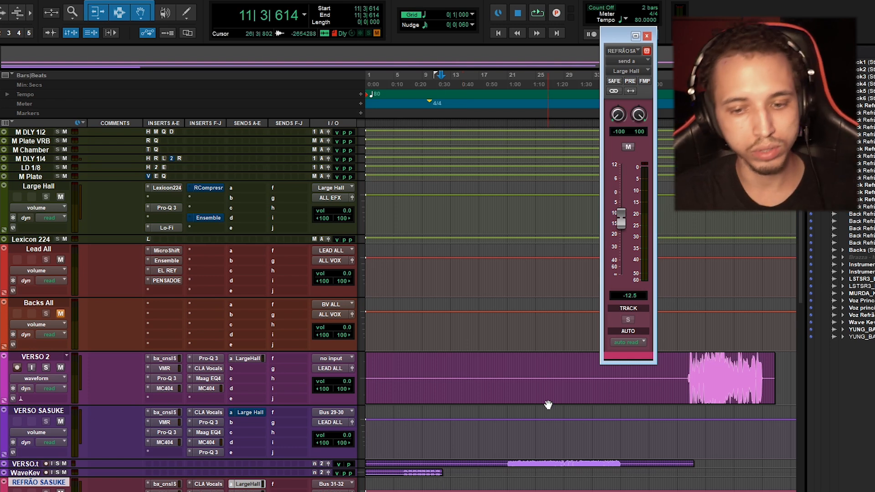
# Examine the Renaissance Compressor settings on the Large Hall track with the send fader moved aside, and close the compressor in bypass.
pyautogui.scroll(-3, 520, 387)
pyautogui.scroll(-10, 520, 387)
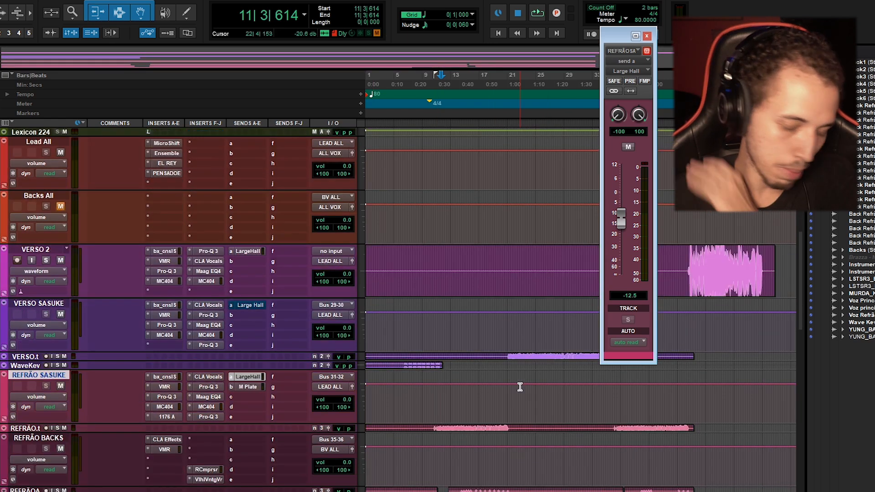
pyautogui.scroll(14, 474, 259)
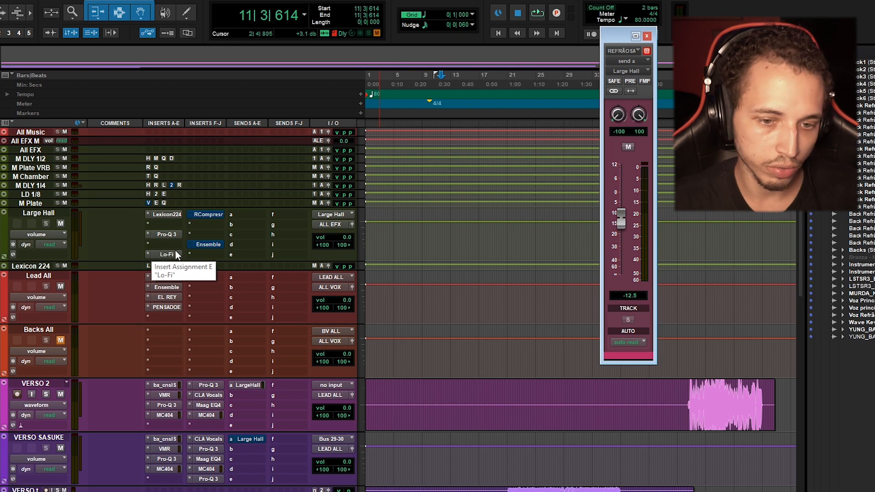
pyautogui.click(200, 216)
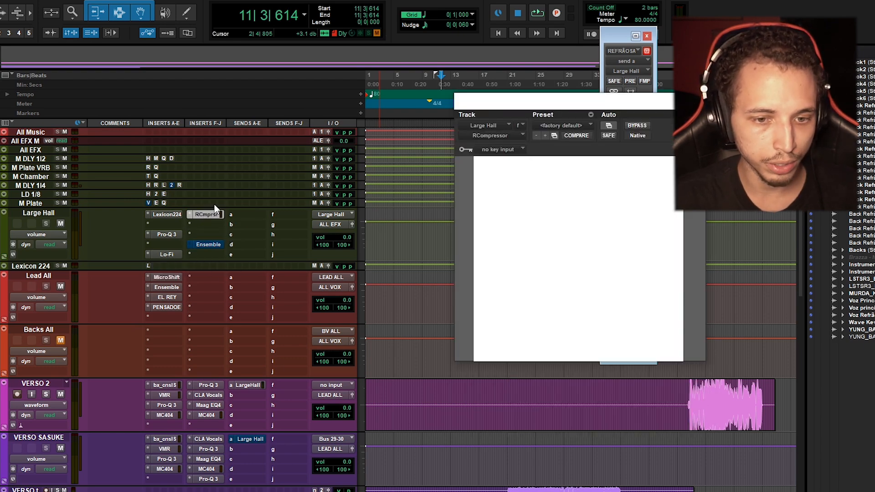
pyautogui.moveTo(543, 104); pyautogui.dragTo(410, 117)
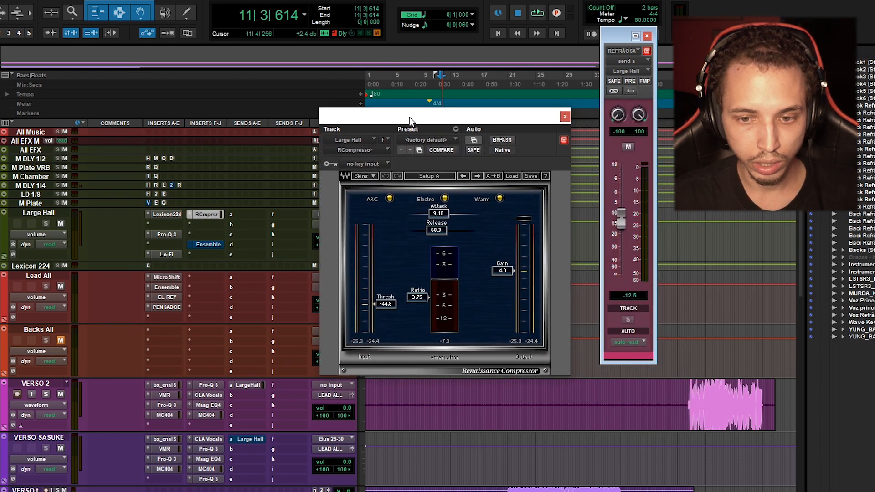
pyautogui.moveTo(619, 41); pyautogui.dragTo(701, 71)
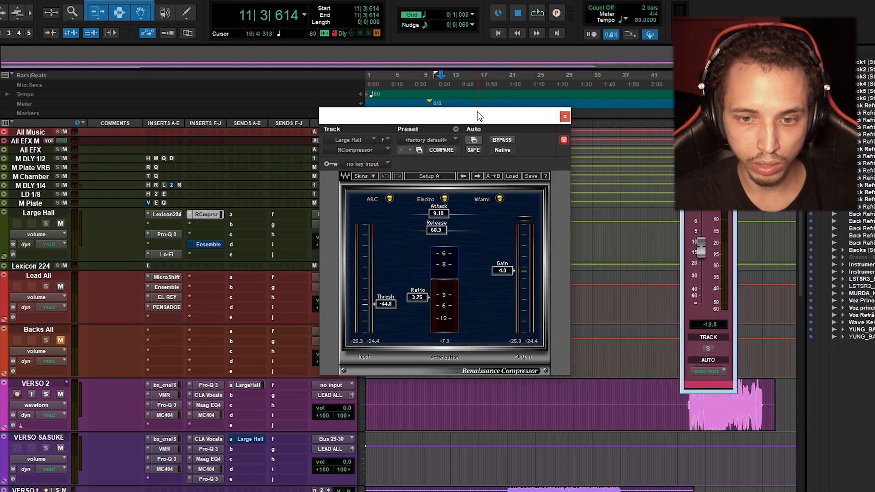
pyautogui.moveTo(477, 111); pyautogui.dragTo(572, 104)
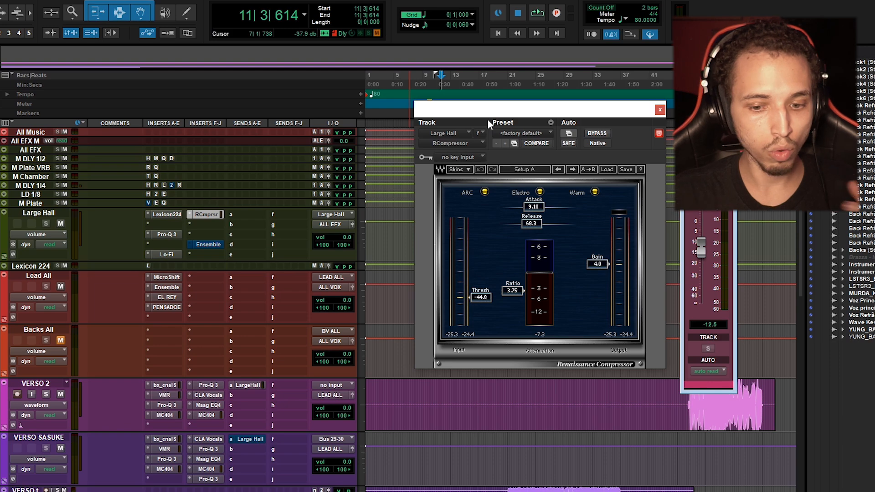
pyautogui.click(597, 133)
pyautogui.click(660, 110)
# Play the chorus from bar 11 and switch the Large Hall's RCompressor in and out of bypass, leaving it active.
pyautogui.press('space')
pyautogui.scroll(-3, 429, 288)
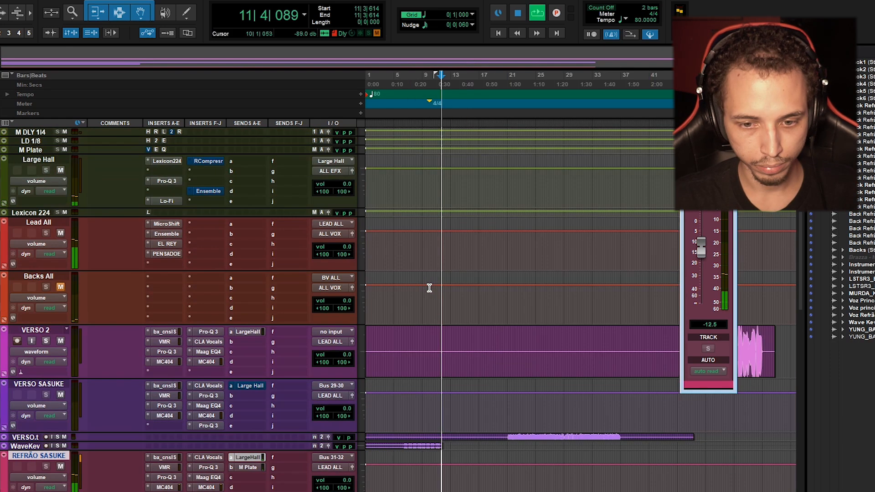
pyautogui.scroll(2, 430, 288)
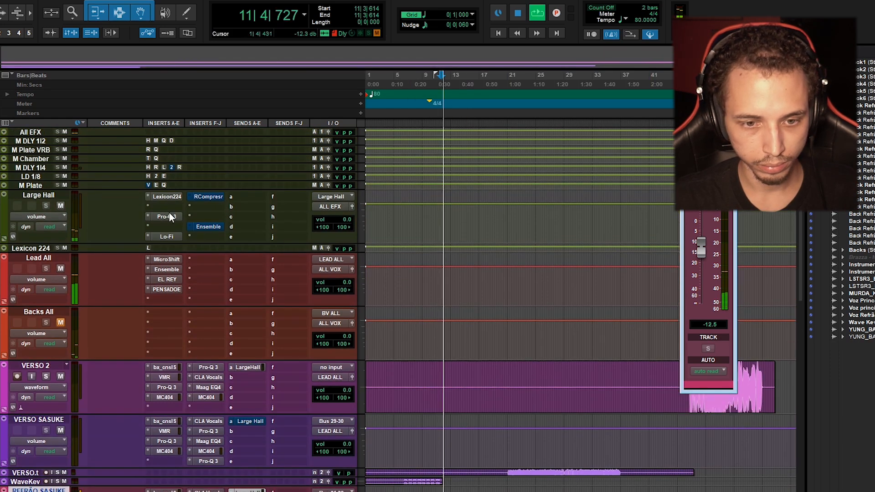
pyautogui.keyDown('ctrl'); pyautogui.click(204, 196); pyautogui.keyUp('ctrl')
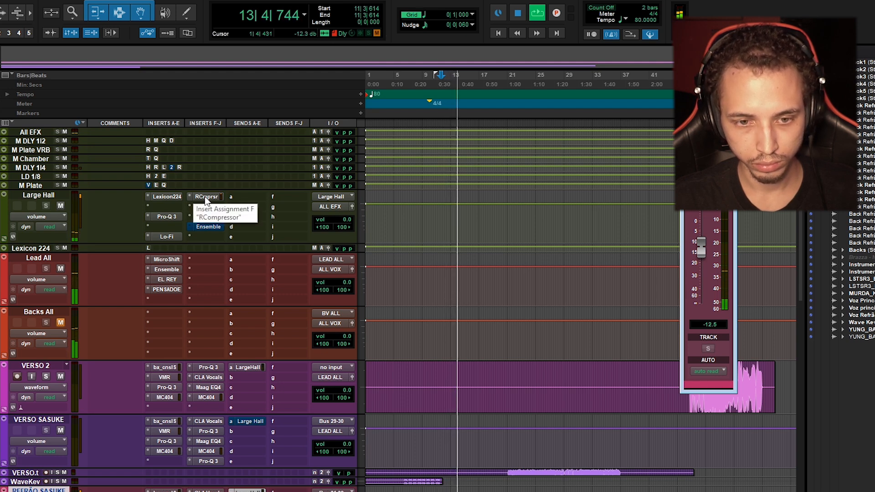
pyautogui.keyDown('ctrl'); pyautogui.click(205, 198); pyautogui.keyUp('ctrl')
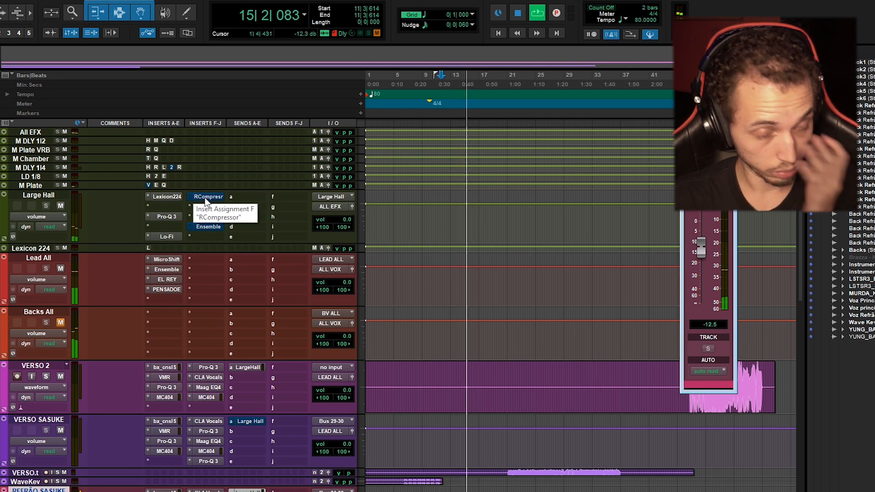
pyautogui.keyDown('ctrl'); pyautogui.click(205, 199); pyautogui.keyUp('ctrl')
# Solo the chorus vocal, compare the Large Hall's RCompressor bypassed and active, leave it active, and stop playback.
pyautogui.scroll(-3, 219, 355)
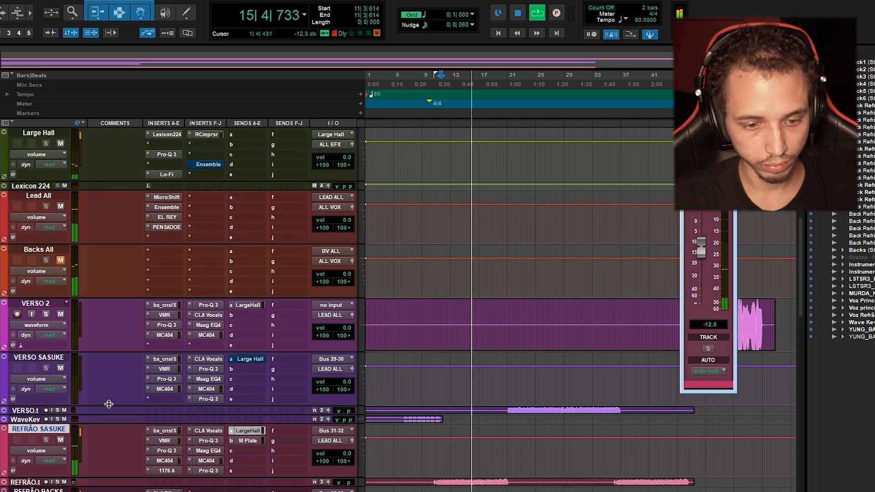
pyautogui.scroll(3, 307, 393)
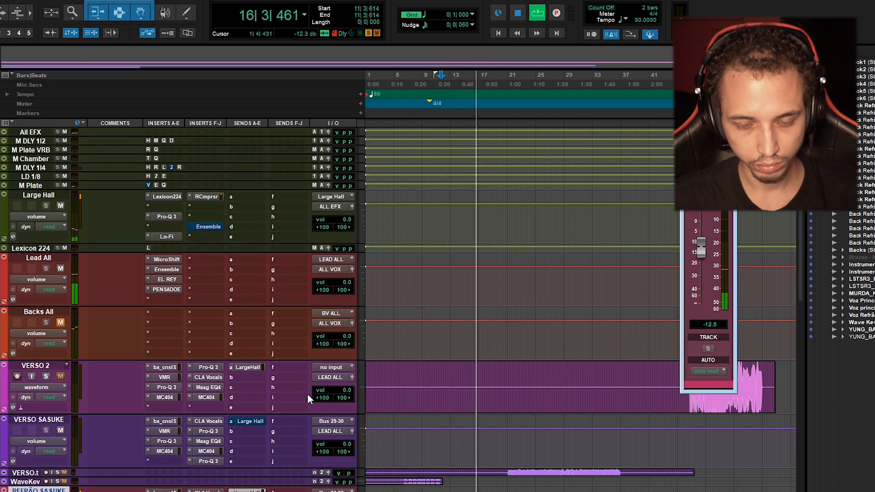
pyautogui.keyDown('ctrl'); pyautogui.click(212, 196); pyautogui.keyUp('ctrl')
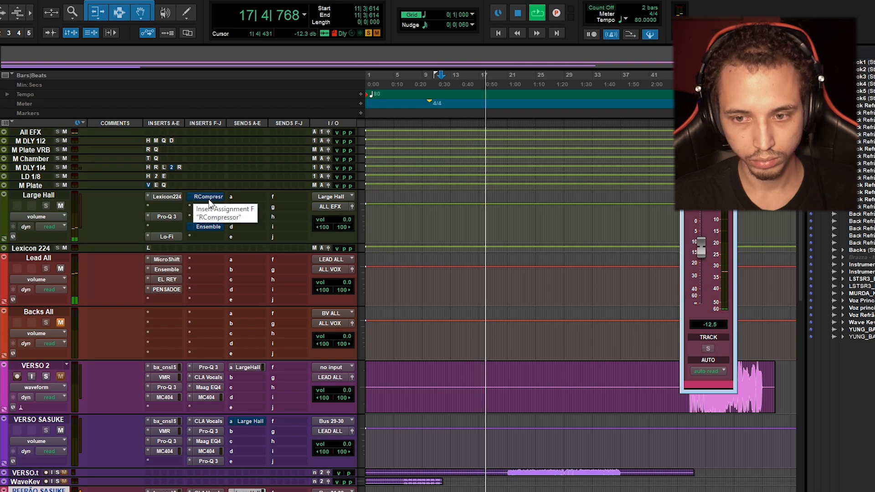
pyautogui.keyDown('ctrl'); pyautogui.click(209, 199); pyautogui.keyUp('ctrl')
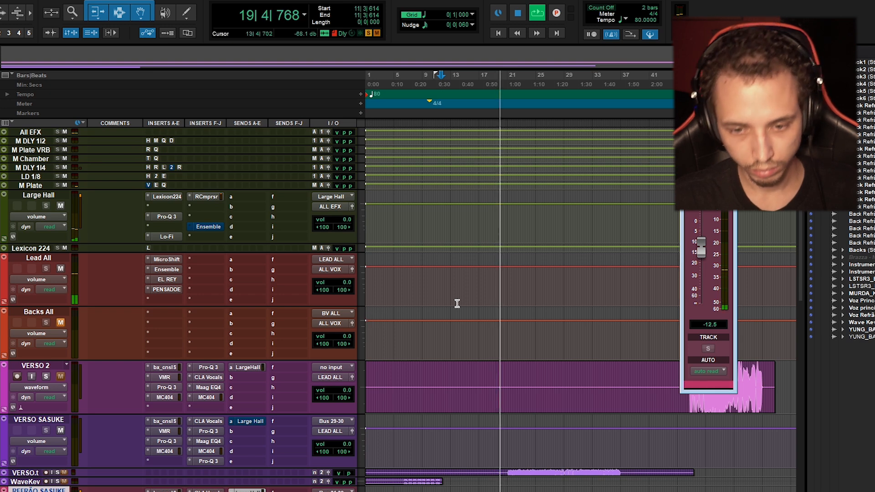
pyautogui.press('space')
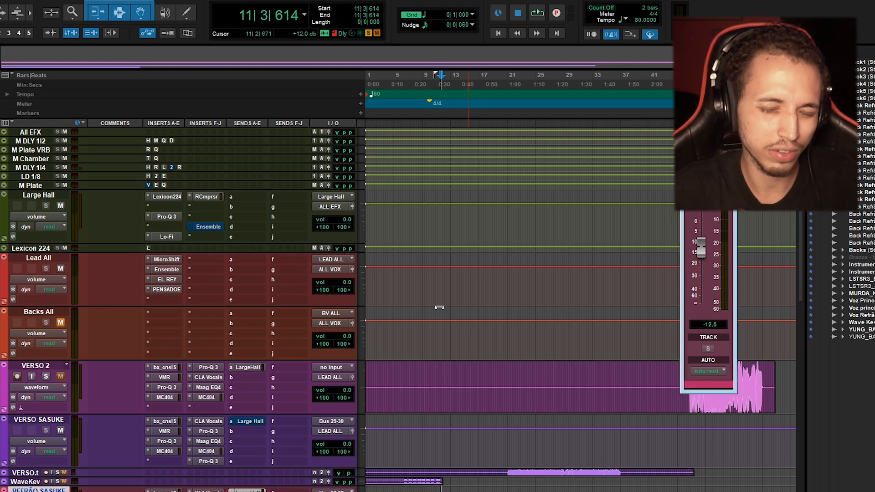
# Review the AIR Ensemble settings on the Large Hall track, take the plug-in out of bypass, and close its window.
pyautogui.scroll(-2, 454, 347)
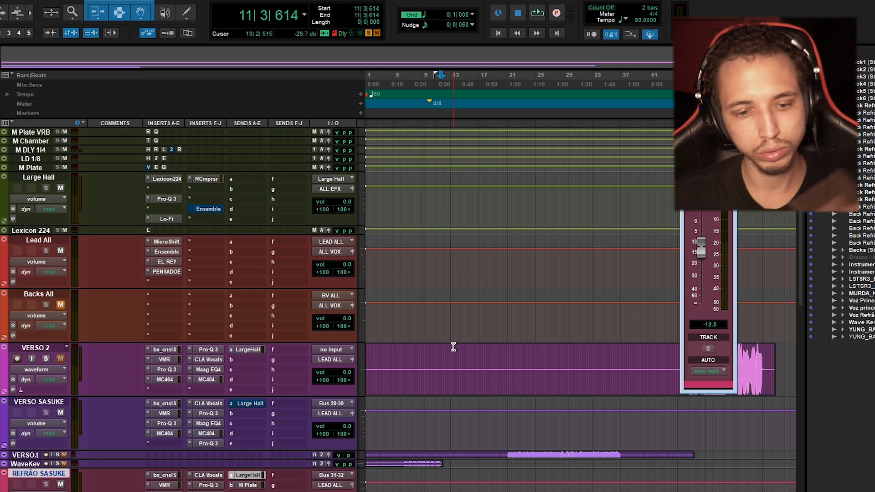
pyautogui.scroll(-5, 453, 346)
pyautogui.scroll(3, 454, 346)
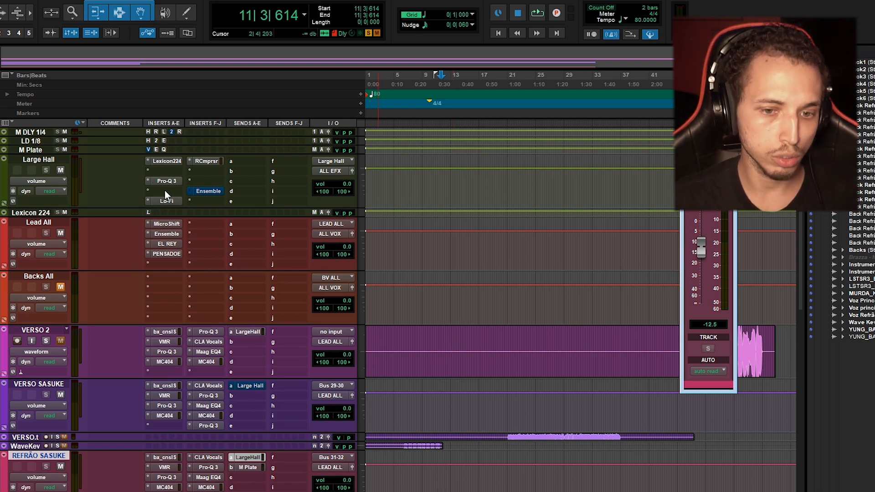
pyautogui.click(208, 191)
pyautogui.moveTo(592, 118); pyautogui.dragTo(500, 182)
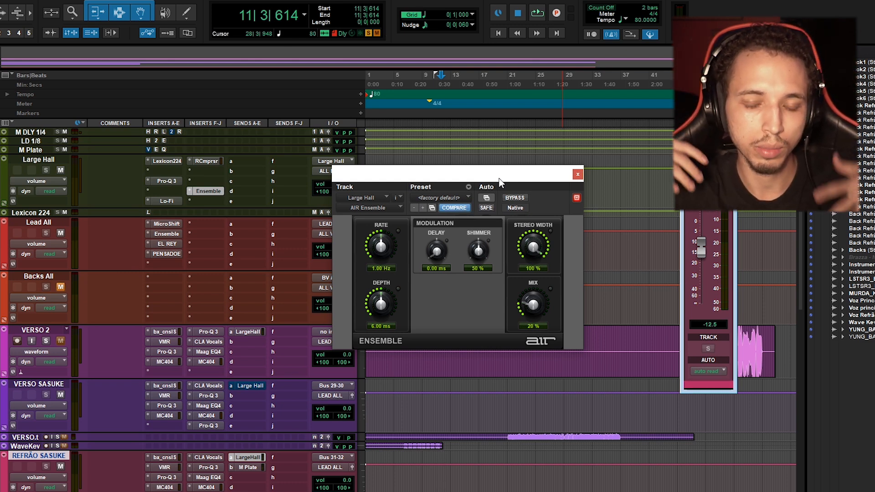
pyautogui.click(577, 175)
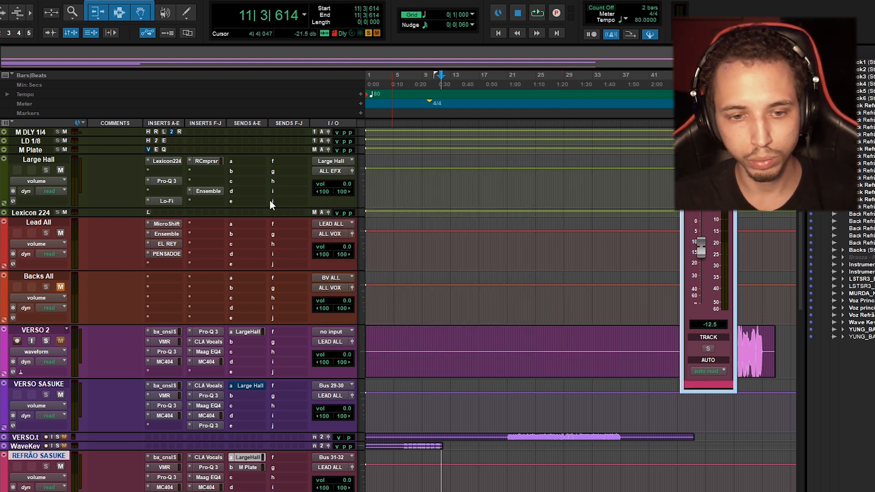